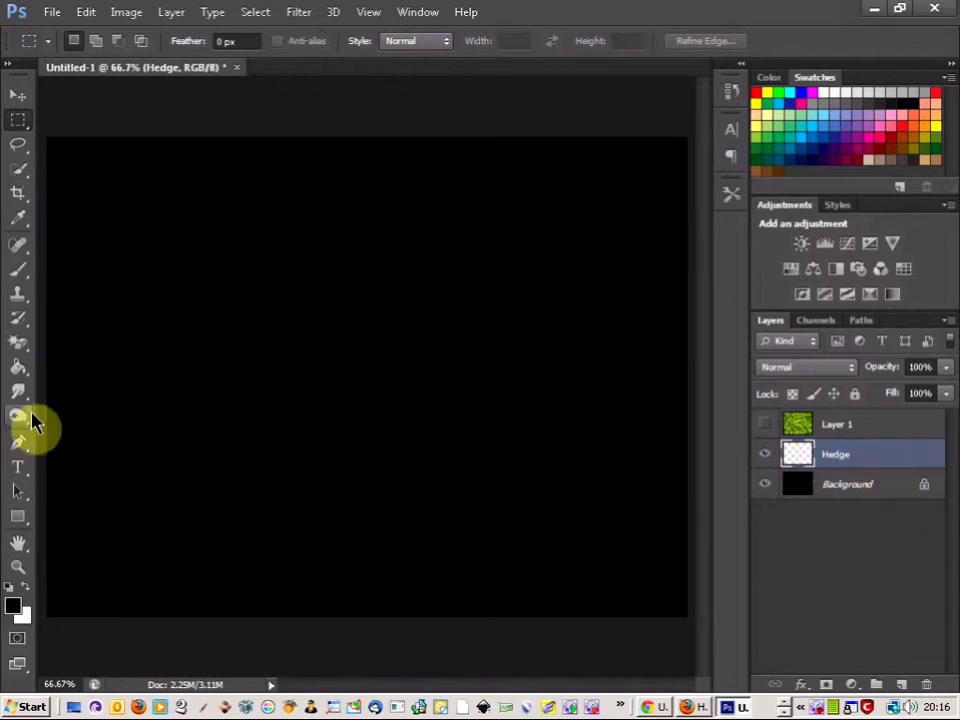
# Draw a paragraph text box across the canvas and type HEDGE in white bold letters.
pyautogui.click(18, 467)
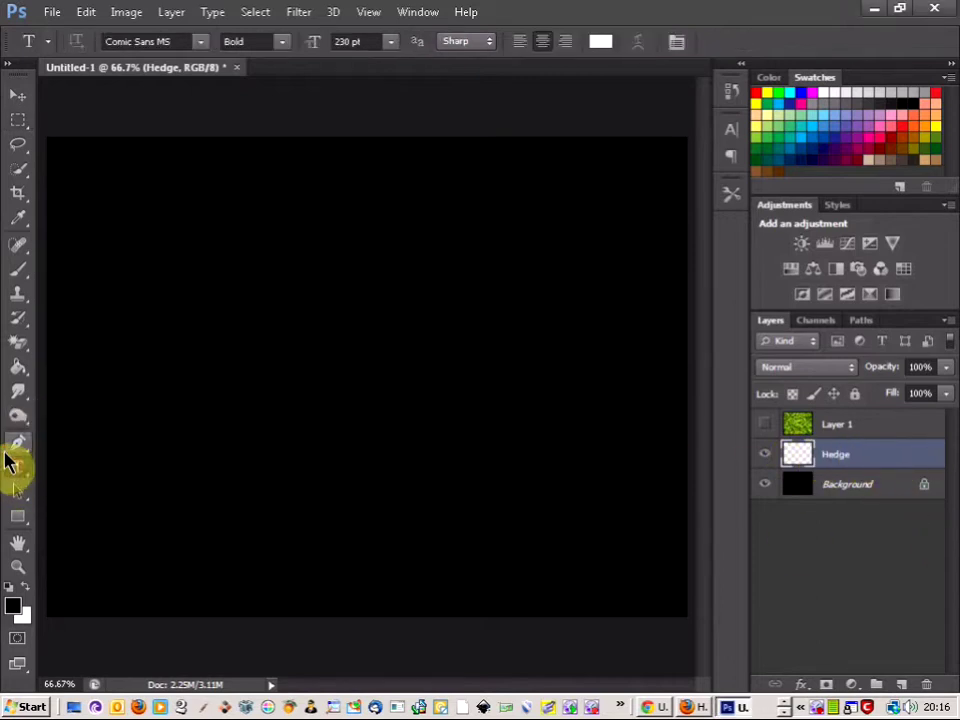
pyautogui.moveTo(57, 198); pyautogui.dragTo(517, 511)
pyautogui.moveTo(573, 535); pyautogui.dragTo(677, 566)
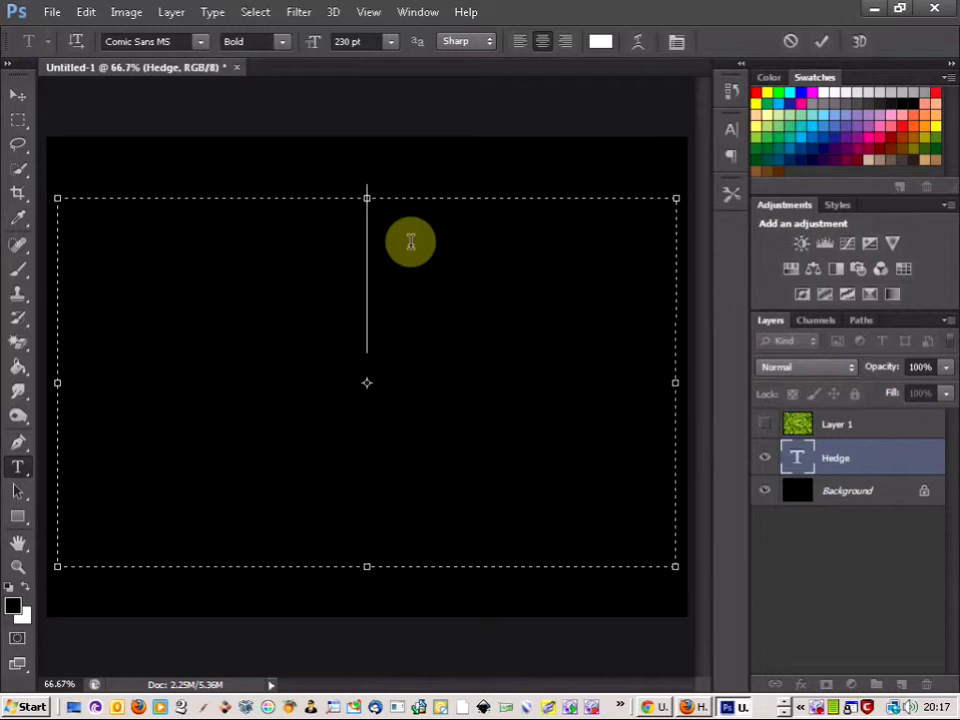
pyautogui.write('He')
pyautogui.press('BackSpace')
pyautogui.write('E')
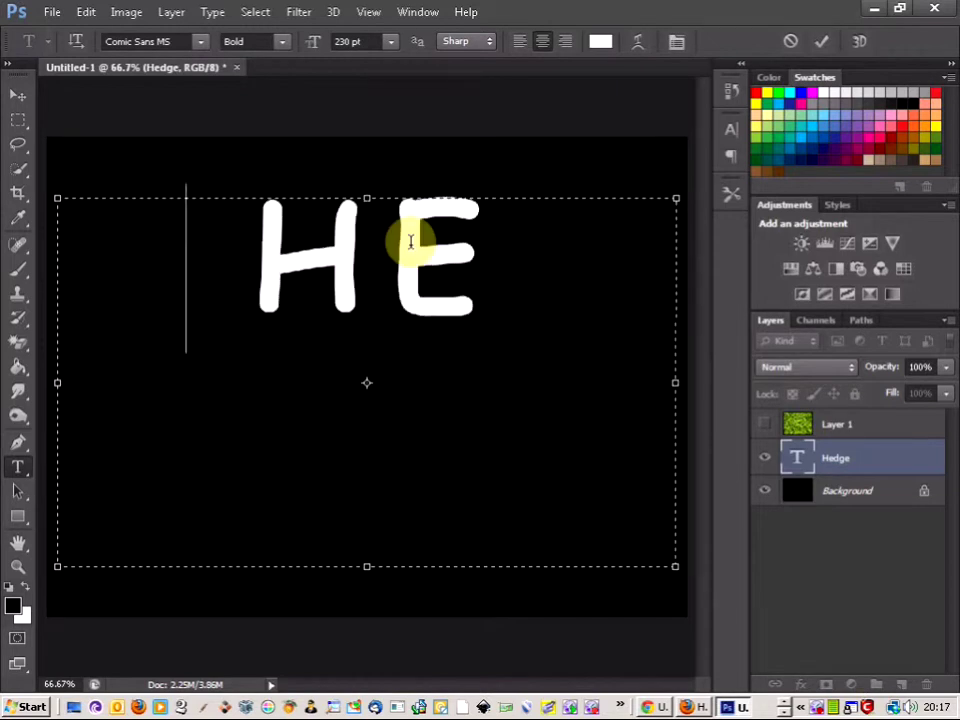
pyautogui.write('DGE')
pyautogui.press('Home')
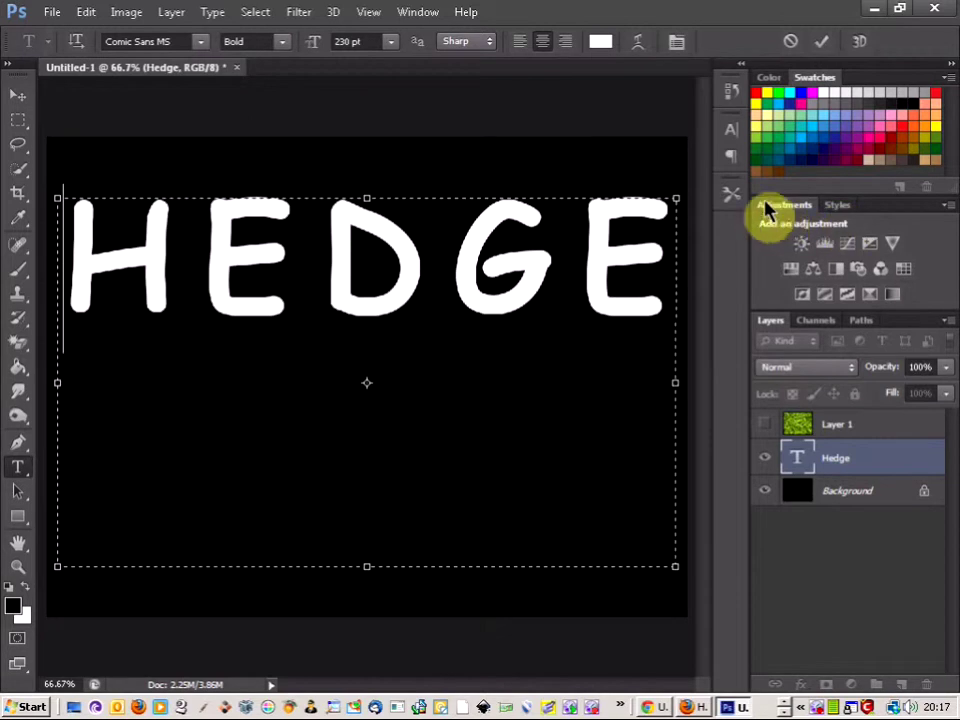
# In the Character panel, select all the HEDGE text and try tracking 0.
pyautogui.click(421, 12)
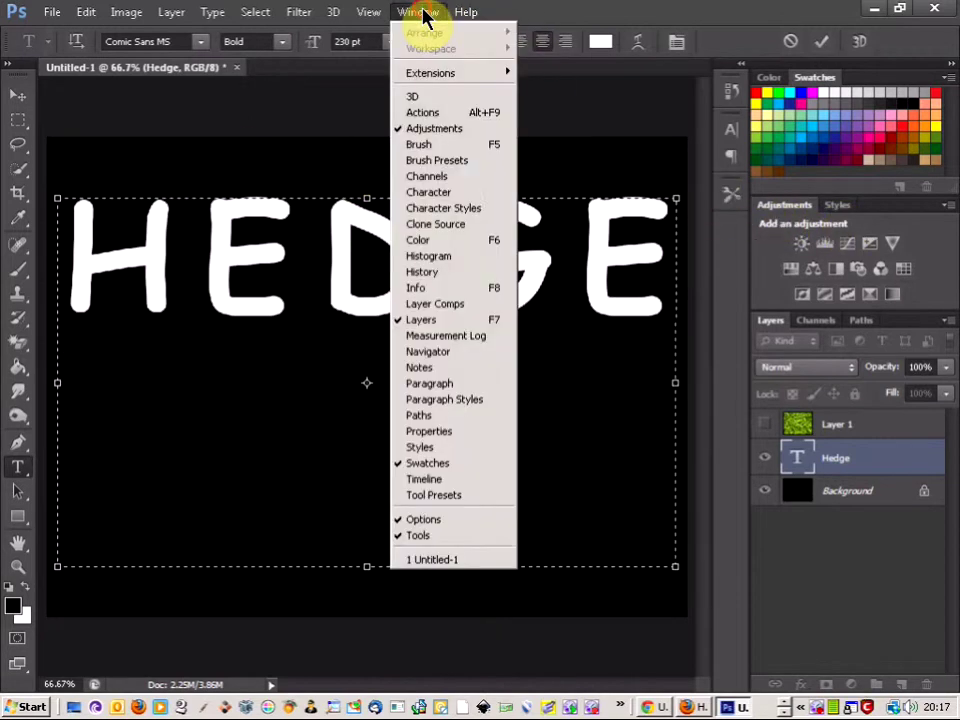
pyautogui.click(446, 193)
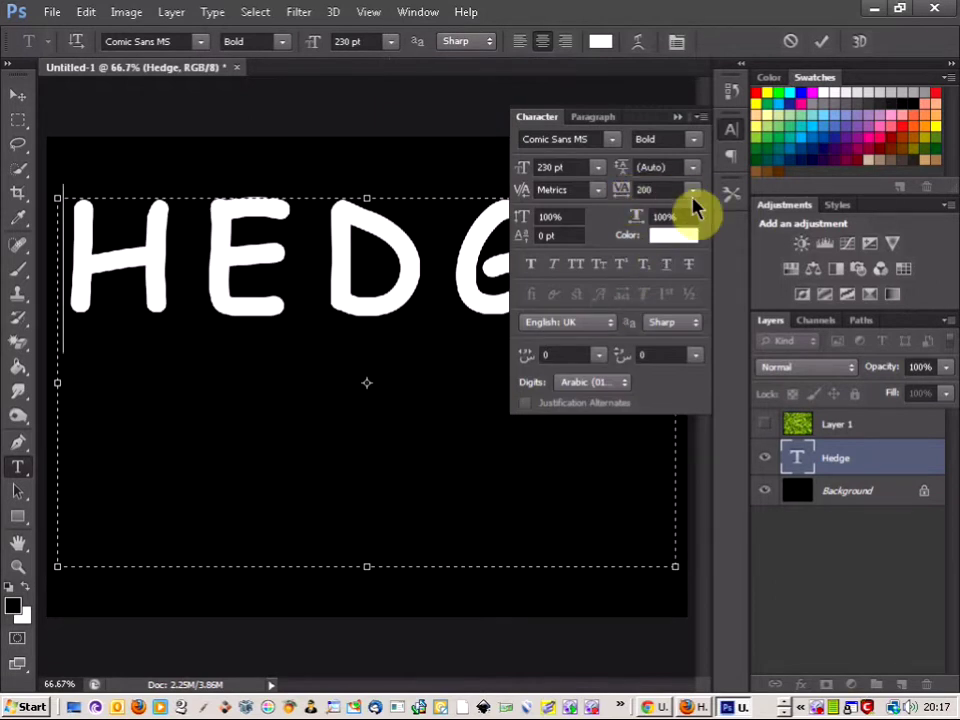
pyautogui.click(693, 191)
pyautogui.click(678, 315)
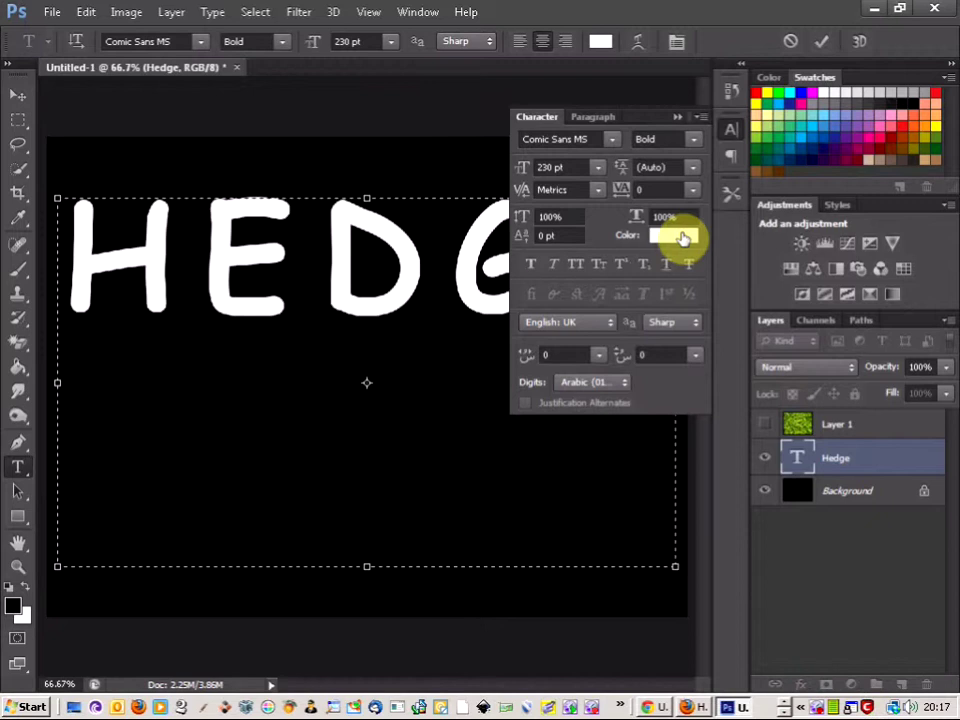
pyautogui.doubleClick(326, 268)
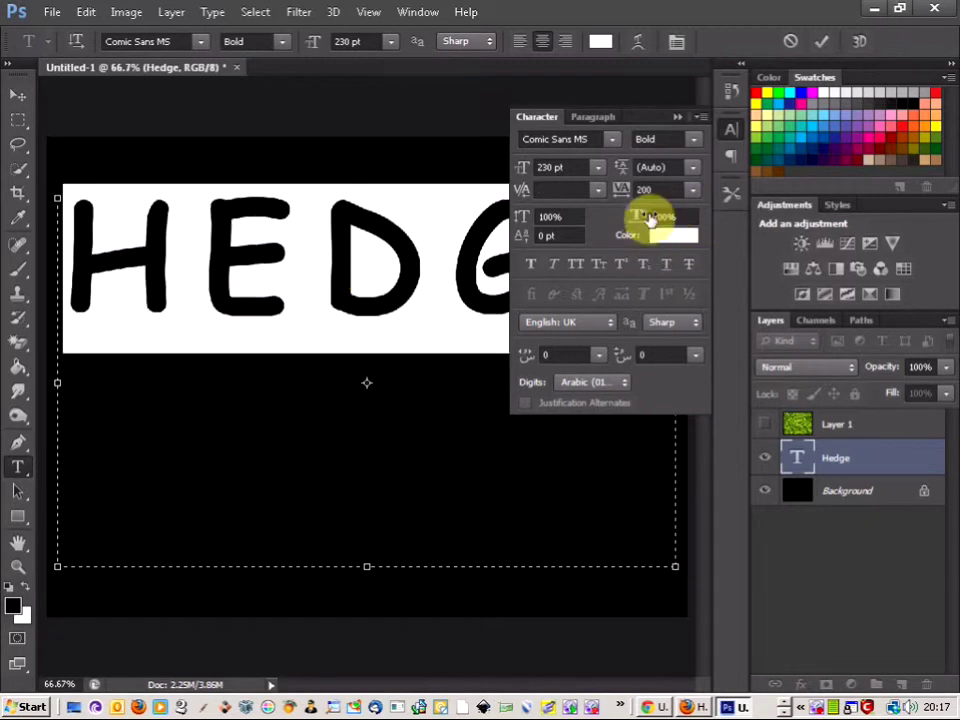
pyautogui.click(697, 194)
pyautogui.click(664, 318)
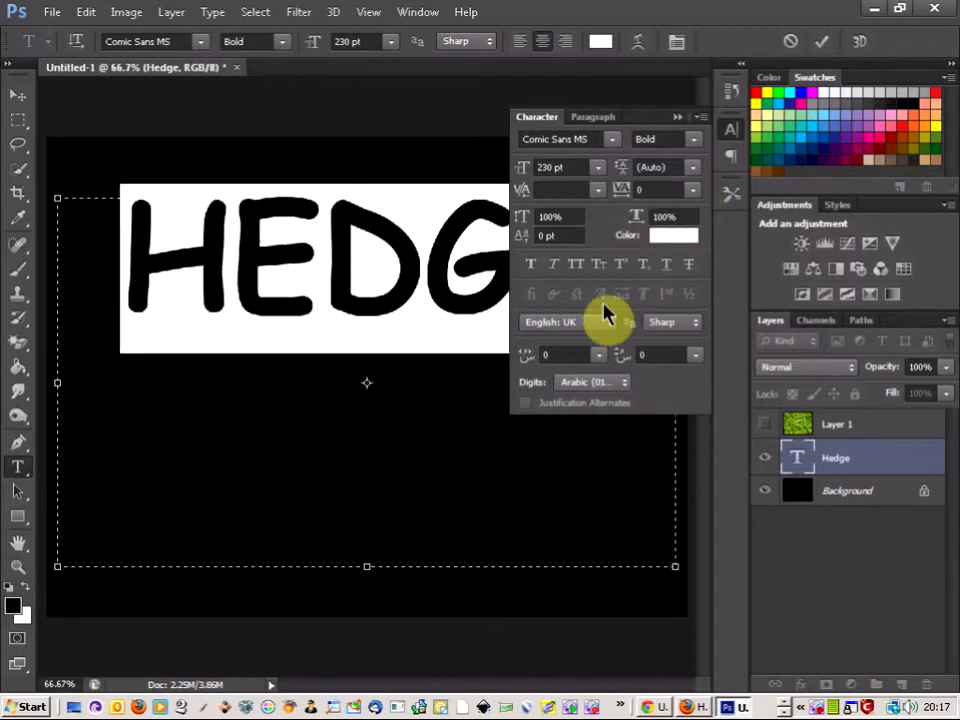
# Set the HEDGE tracking back to 200 and commit the text.
pyautogui.click(693, 191)
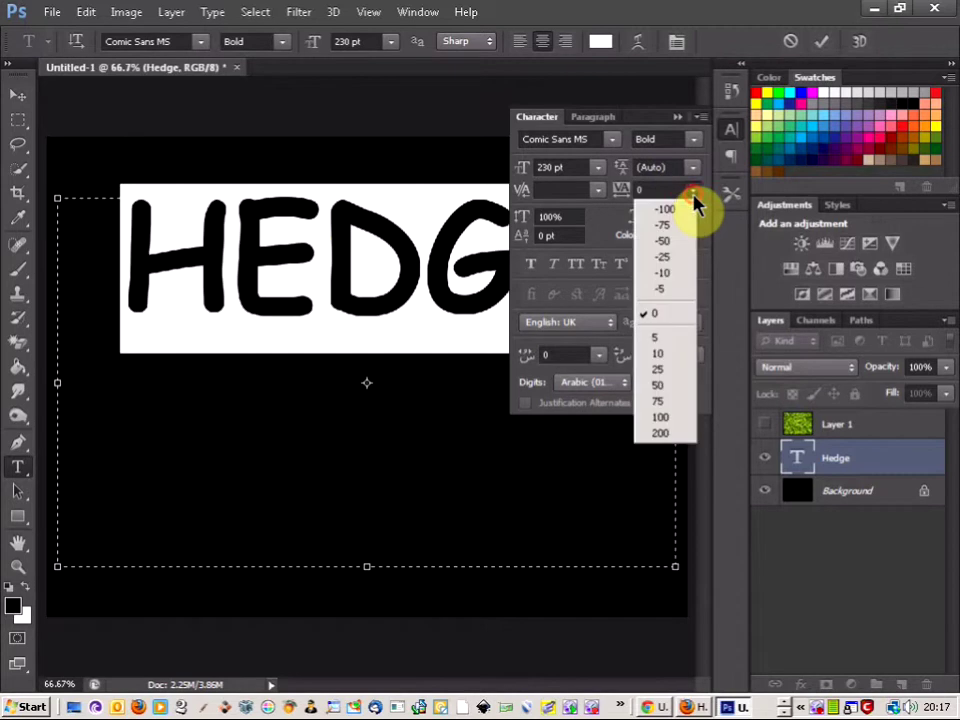
pyautogui.click(668, 433)
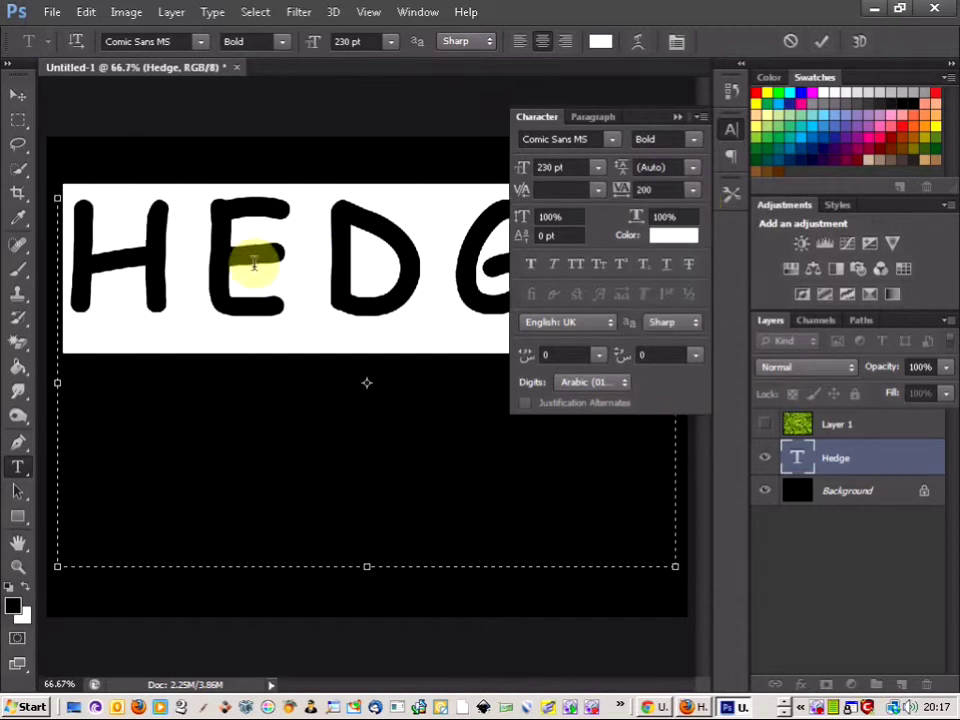
pyautogui.click(678, 117)
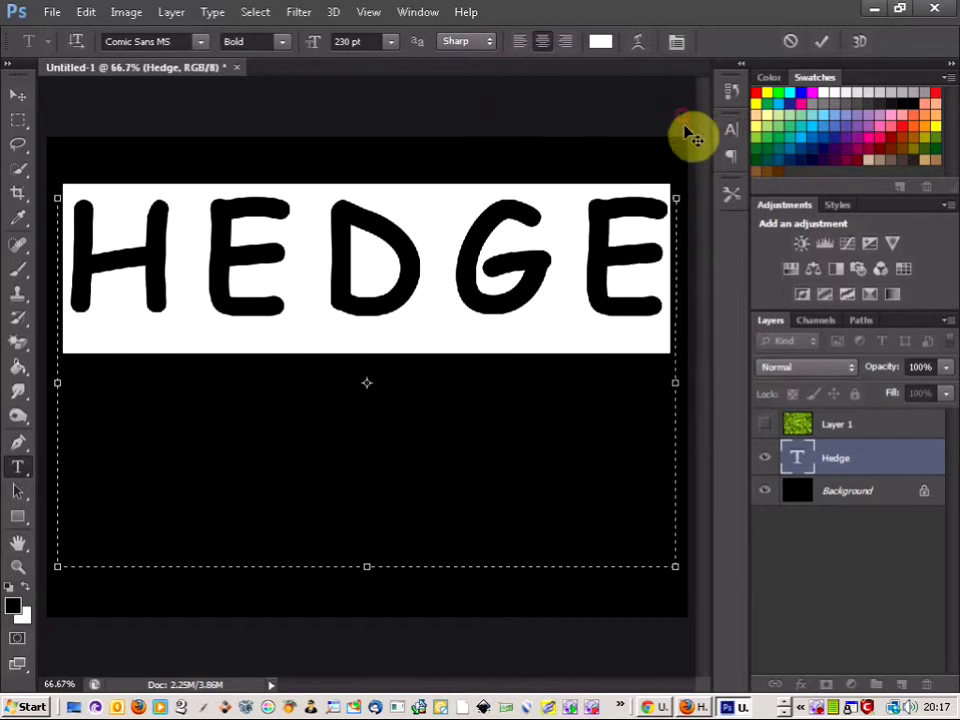
pyautogui.click(20, 121)
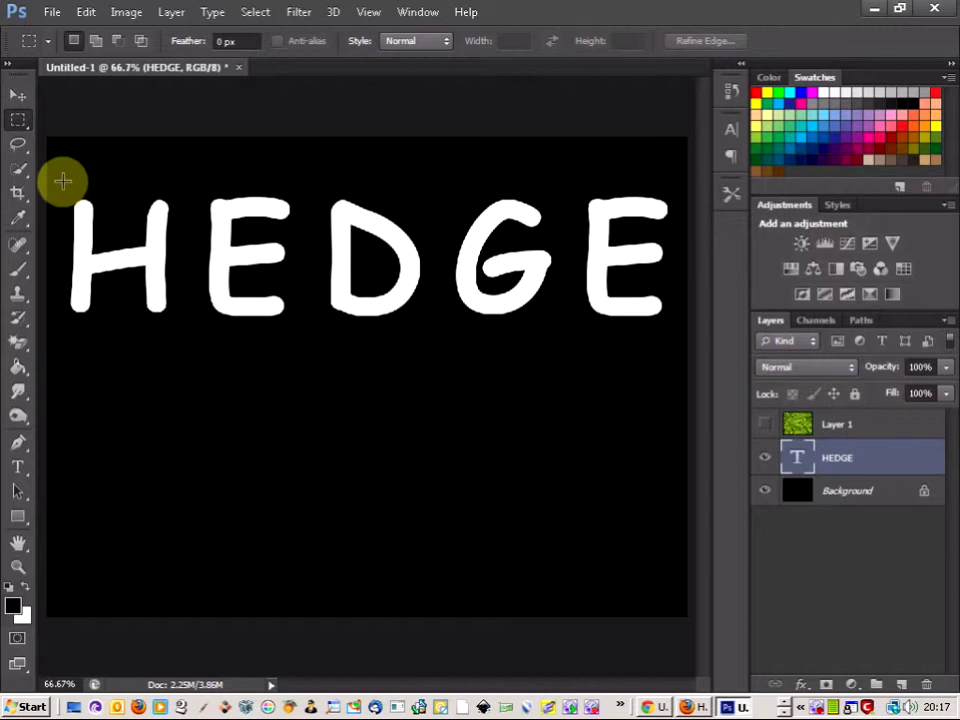
# Rasterize the HEDGE type and stretch the letters vertically to about 253% height.
pyautogui.rightClick(830, 458)
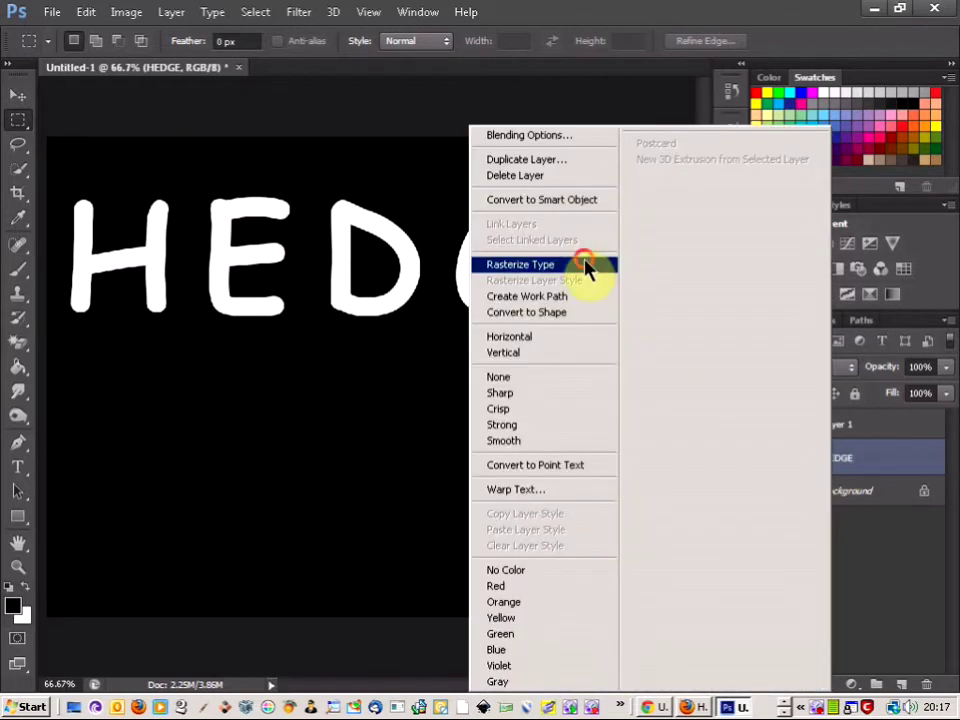
pyautogui.click(582, 207)
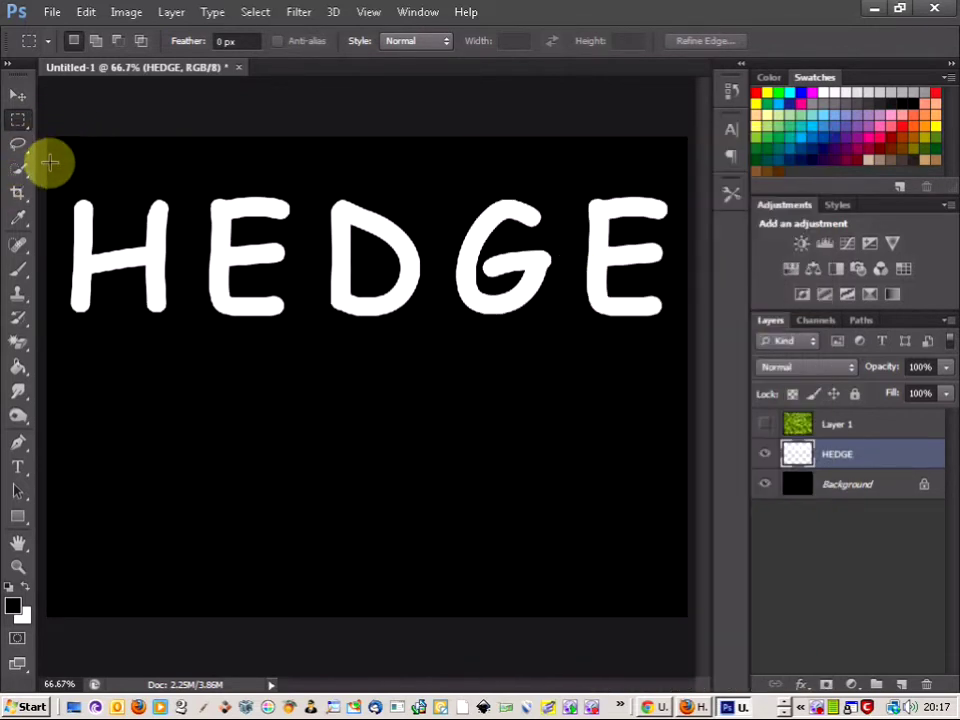
pyautogui.moveTo(59, 175); pyautogui.dragTo(675, 338)
pyautogui.hotkey('ctrl', 't')
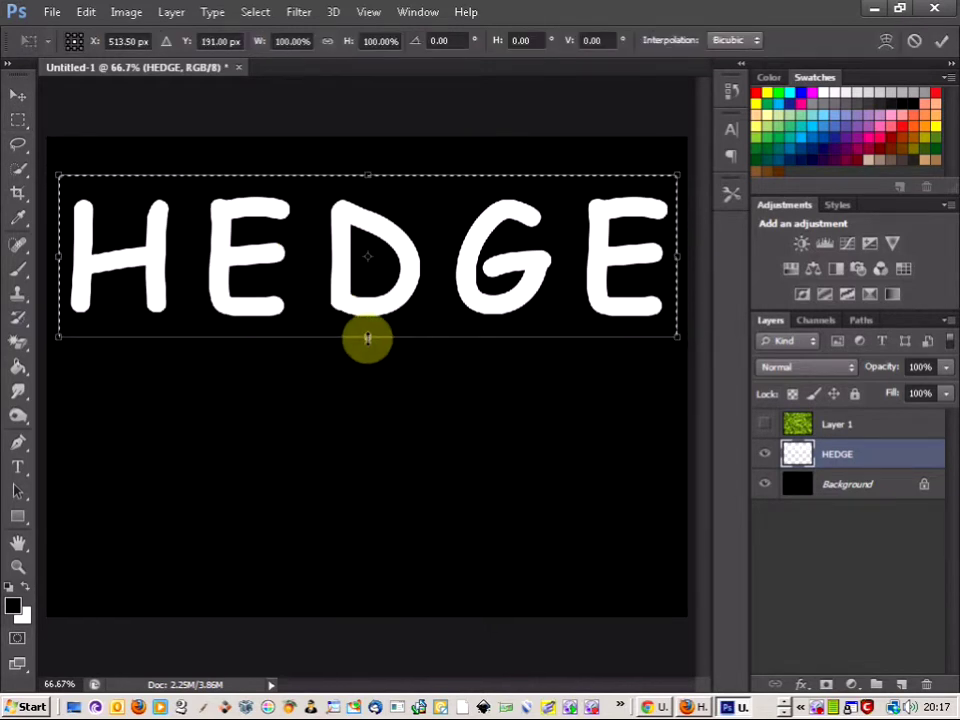
pyautogui.moveTo(368, 337); pyautogui.dragTo(377, 586)
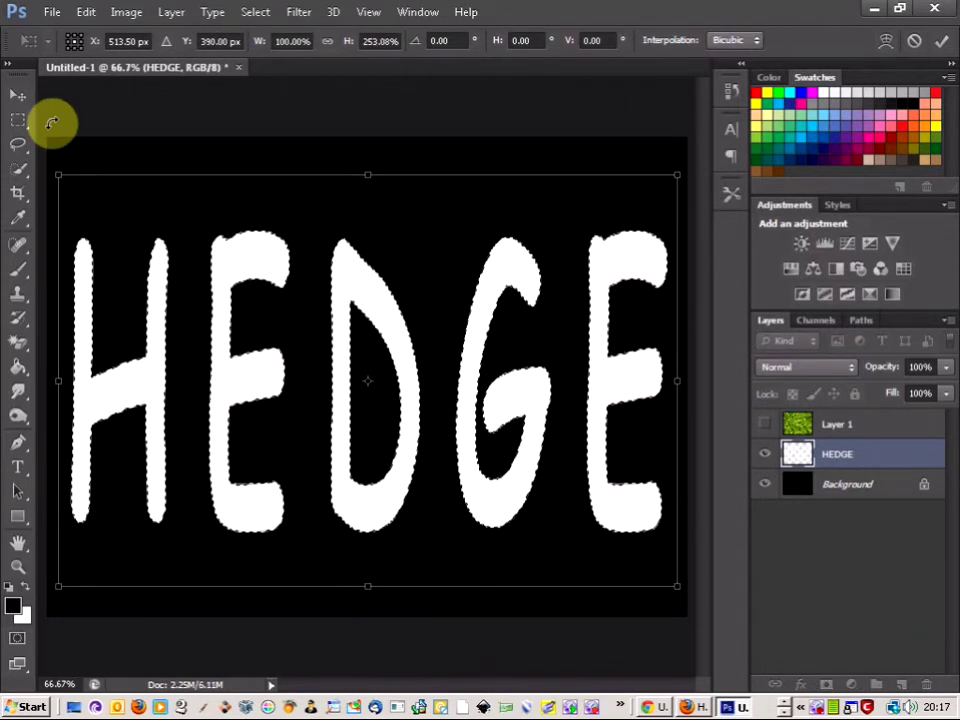
pyautogui.click(18, 119)
pyautogui.click(463, 274)
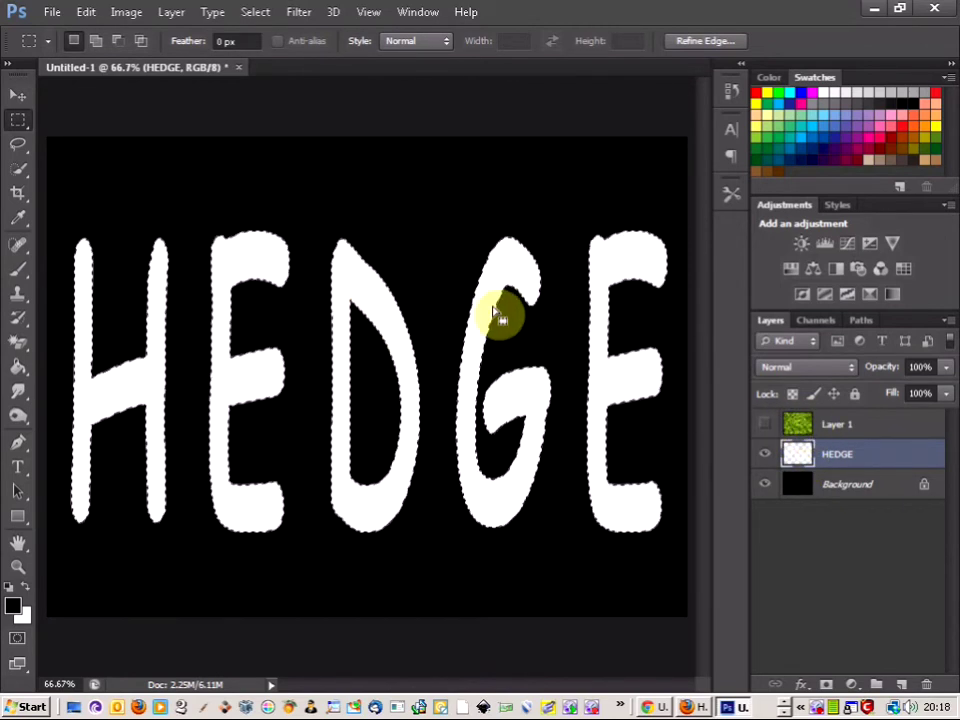
# Show the hedge photo Layer 1 and mask it to the HEDGE letter selection.
pyautogui.click(856, 430)
pyautogui.click(766, 425)
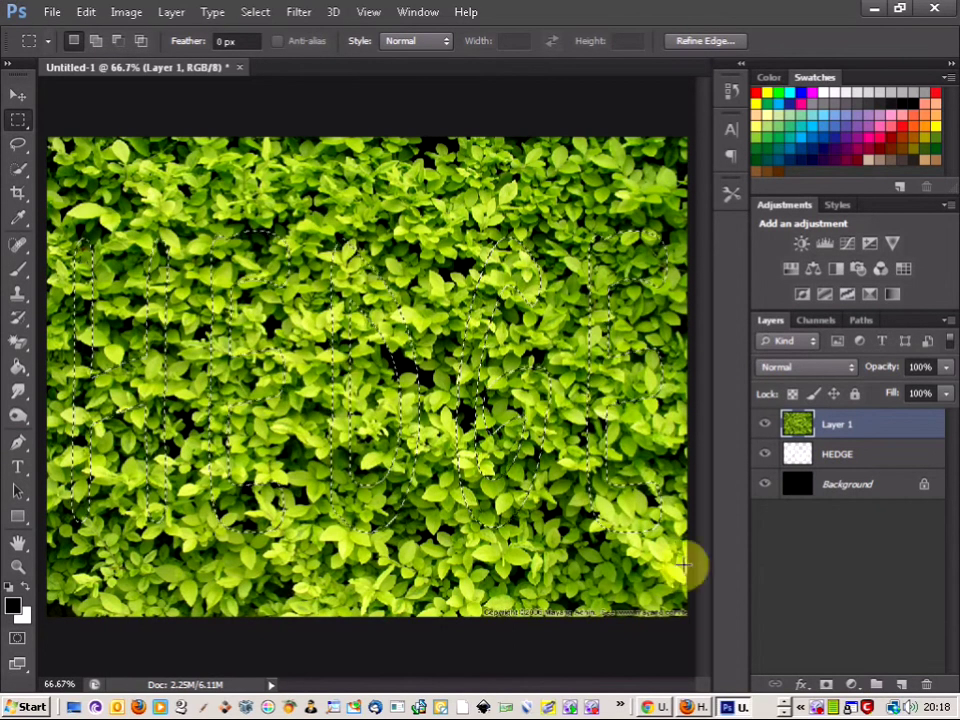
pyautogui.click(826, 686)
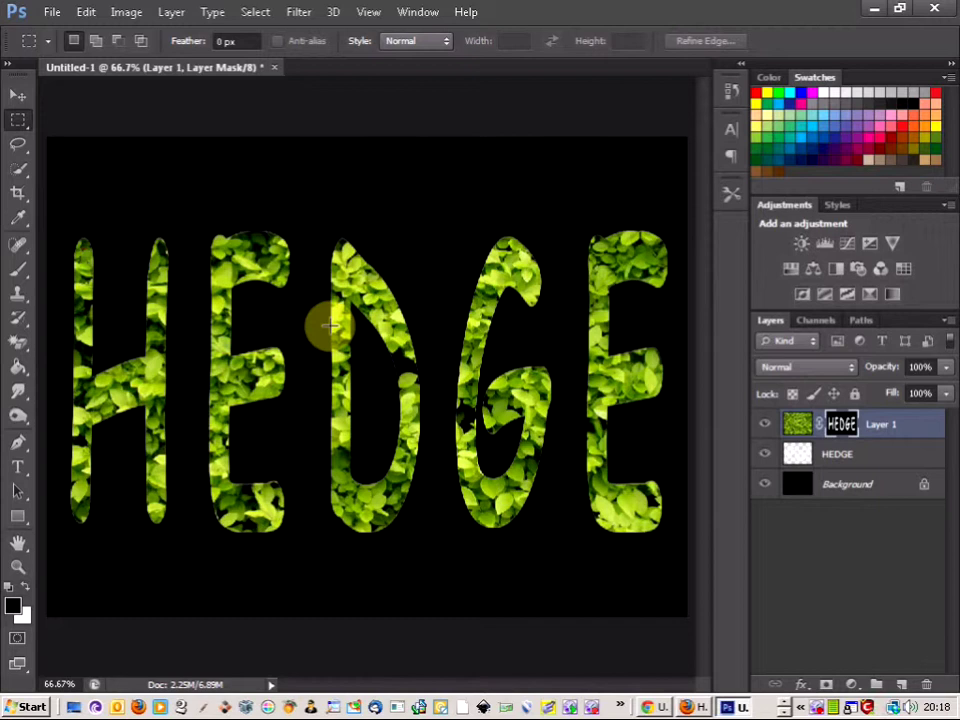
# Open Refine Mask and set its View mode to On Layers.
pyautogui.click(256, 13)
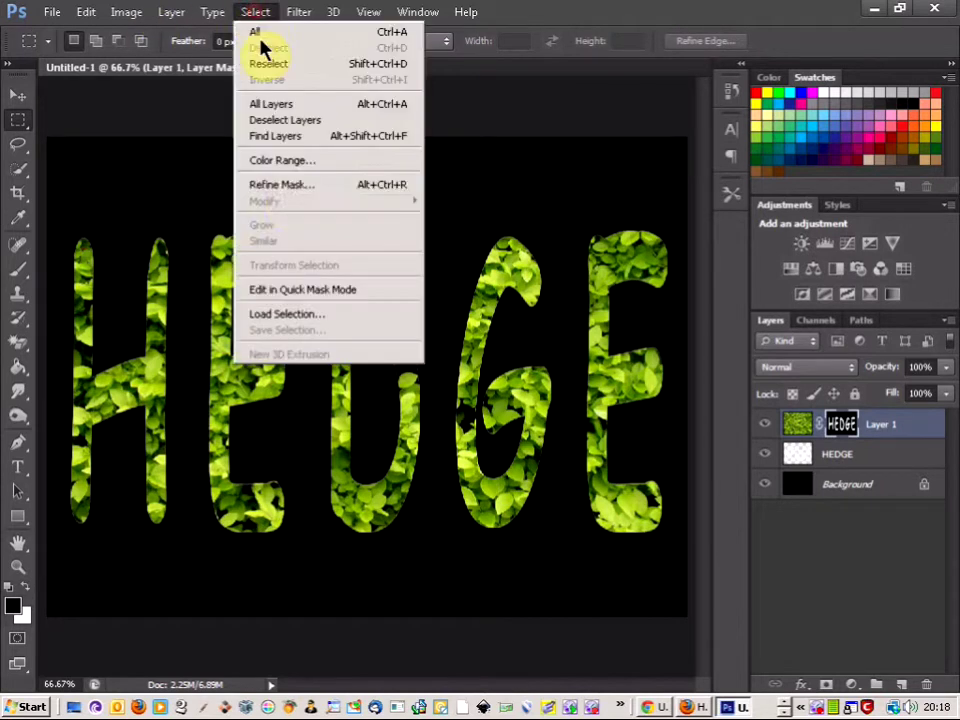
pyautogui.click(285, 186)
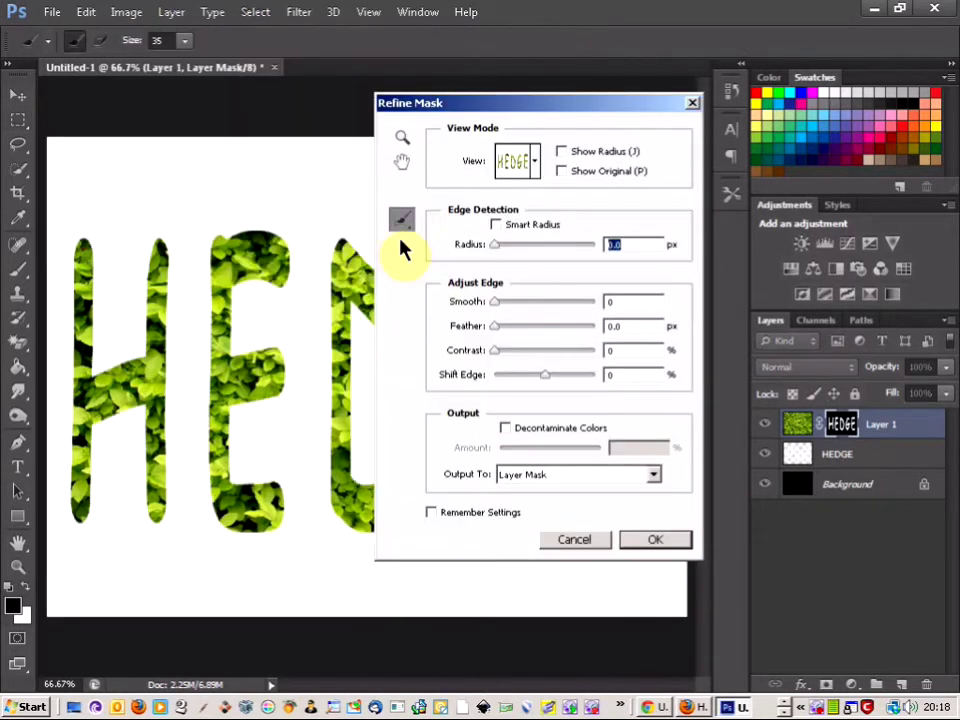
pyautogui.click(536, 161)
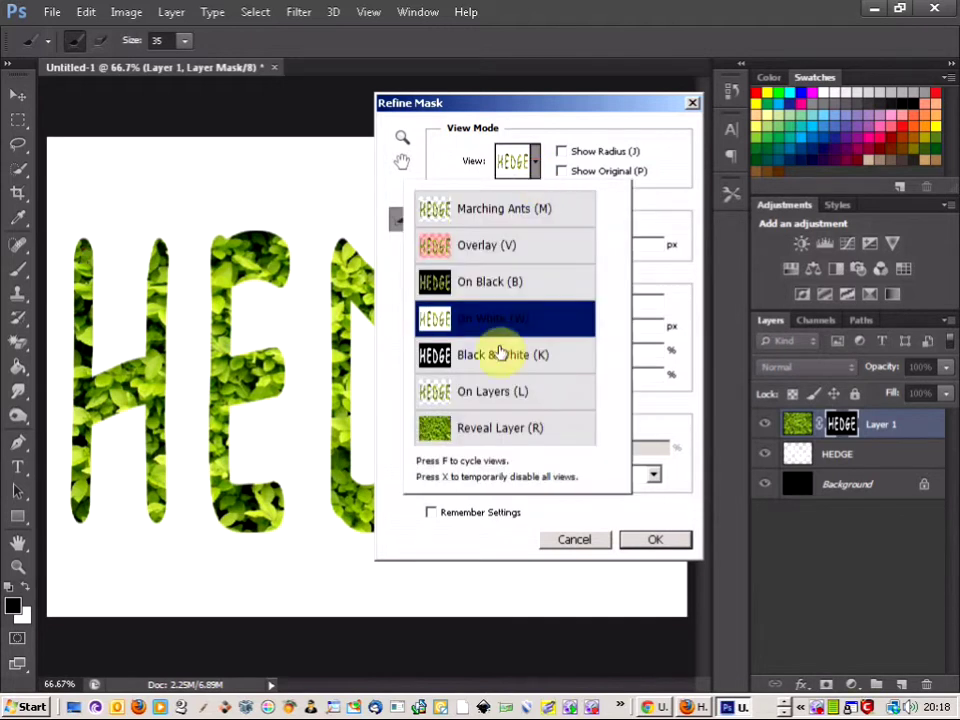
pyautogui.click(560, 393)
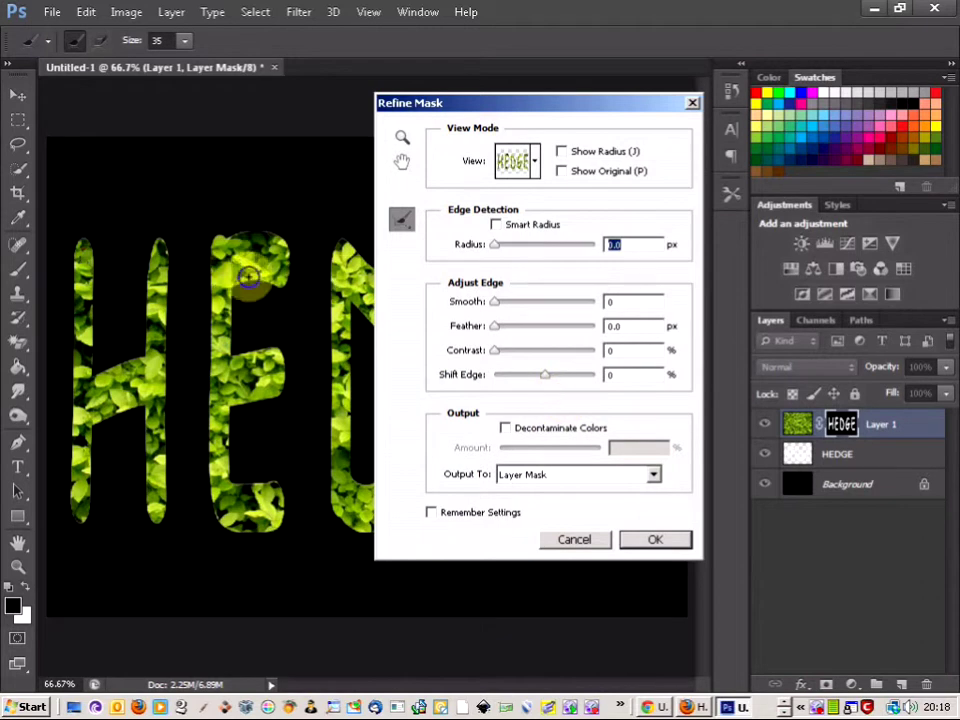
# Apply Smart Radius 23.2 px, Contrast 41 and Shift Edge +57 to the mask.
pyautogui.click(497, 226)
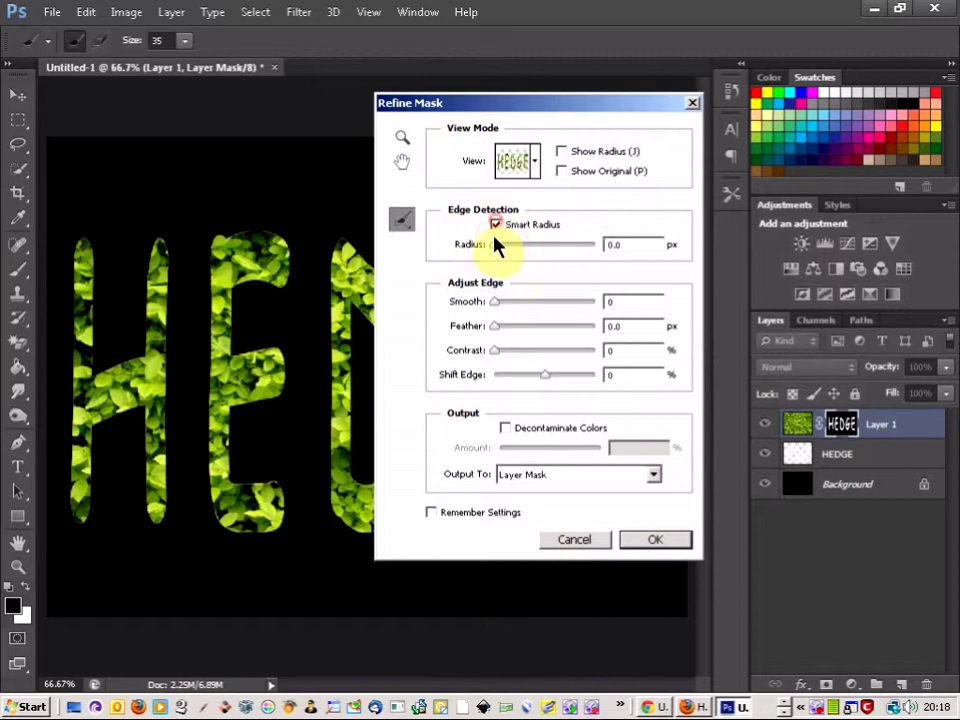
pyautogui.moveTo(499, 257); pyautogui.dragTo(562, 256)
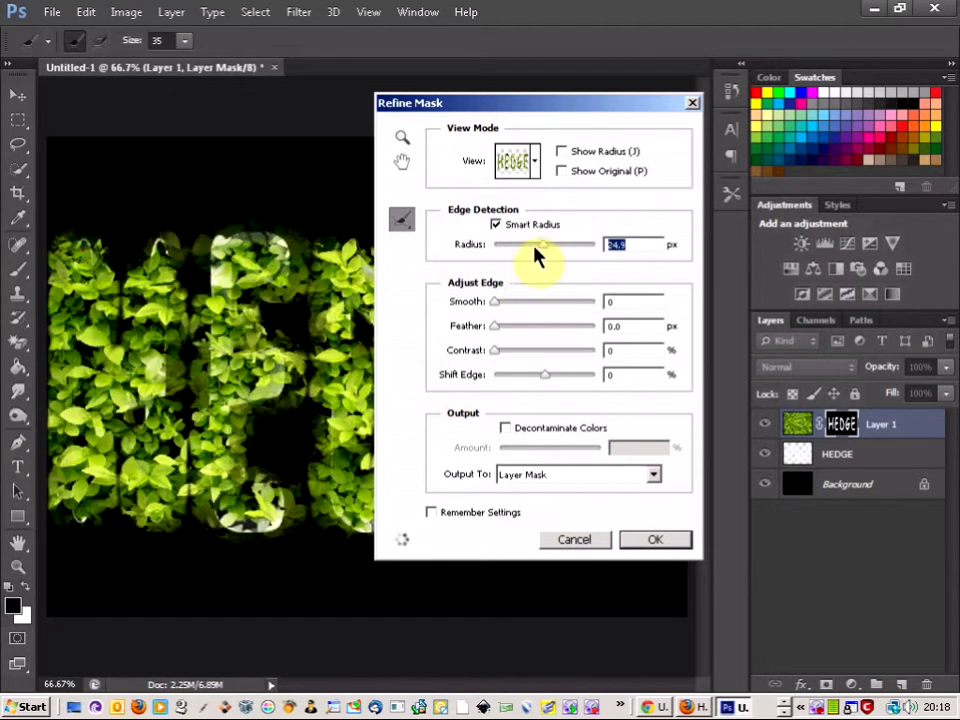
pyautogui.click(529, 252)
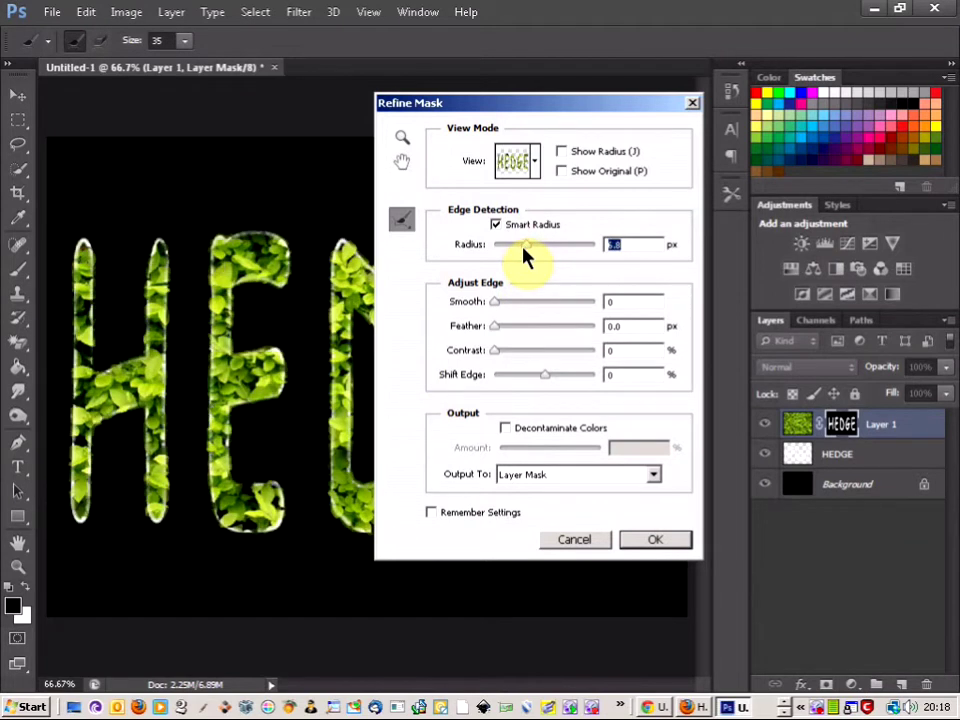
pyautogui.moveTo(529, 256); pyautogui.dragTo(550, 254)
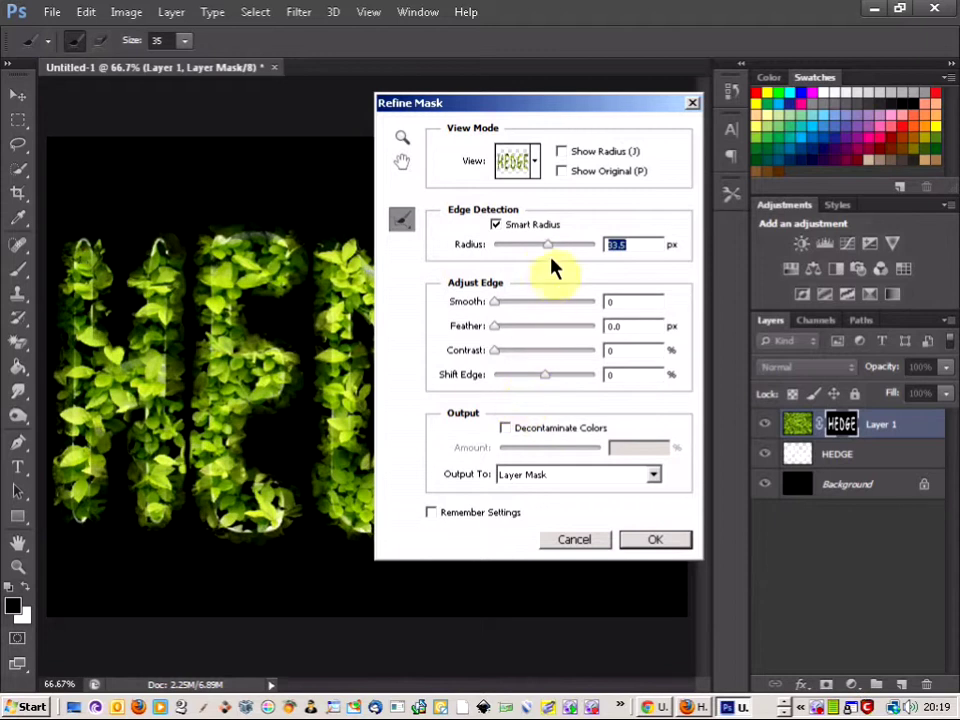
pyautogui.moveTo(546, 253); pyautogui.dragTo(545, 253)
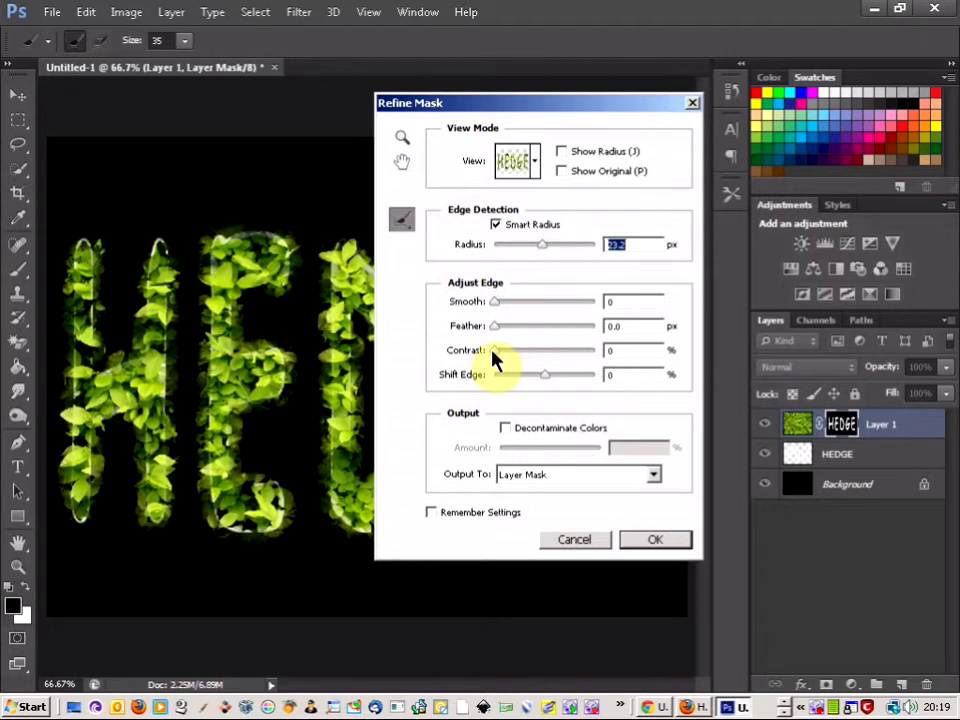
pyautogui.click(496, 351)
pyautogui.moveTo(505, 354); pyautogui.dragTo(577, 386)
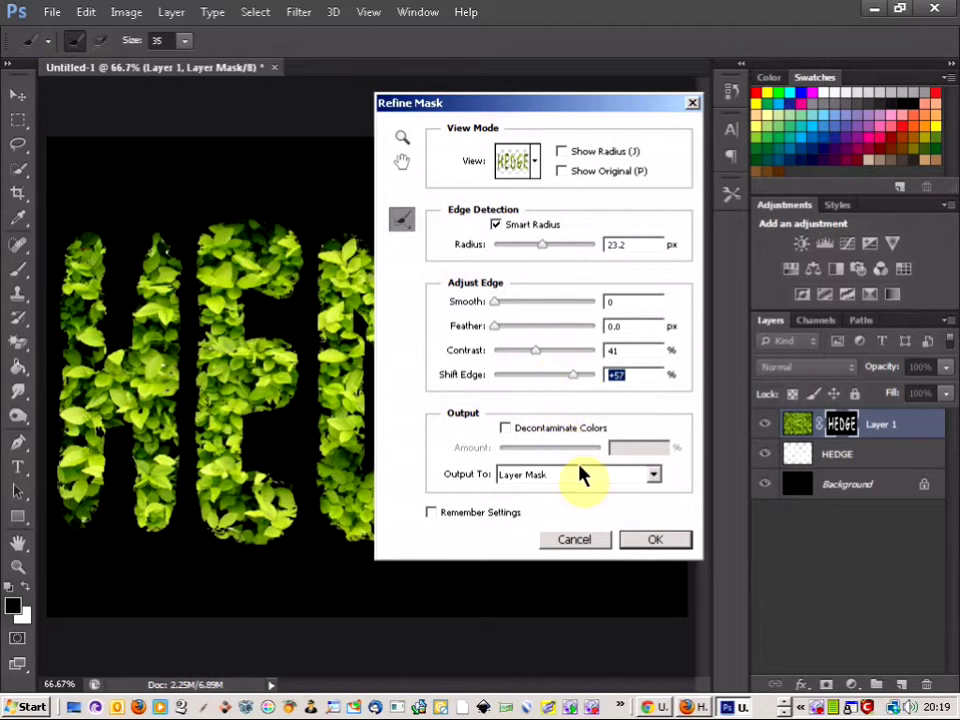
pyautogui.click(658, 548)
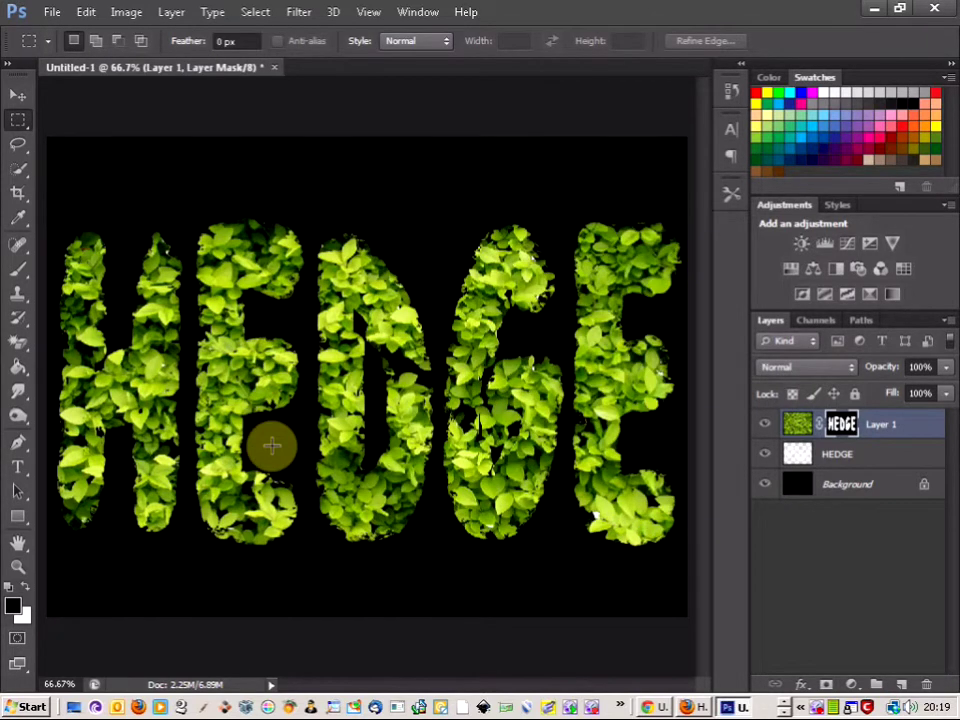
# Paint-bucket the Background layer white, then reselect Layer 1.
pyautogui.hotkey('ctrl', '2')
pyautogui.press('g')
pyautogui.press('x')
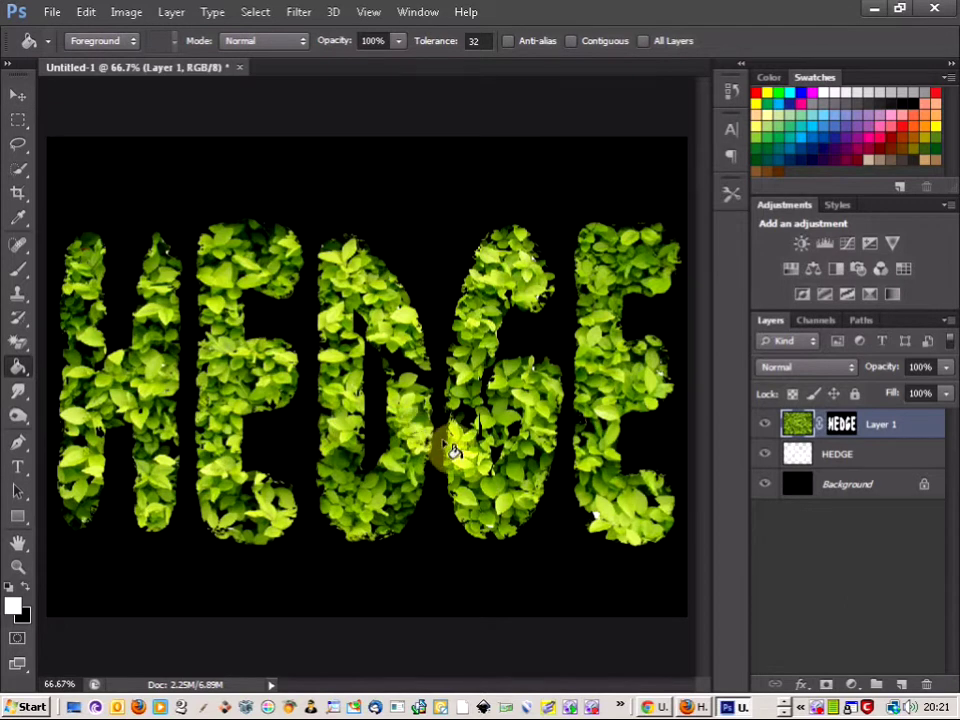
pyautogui.click(868, 490)
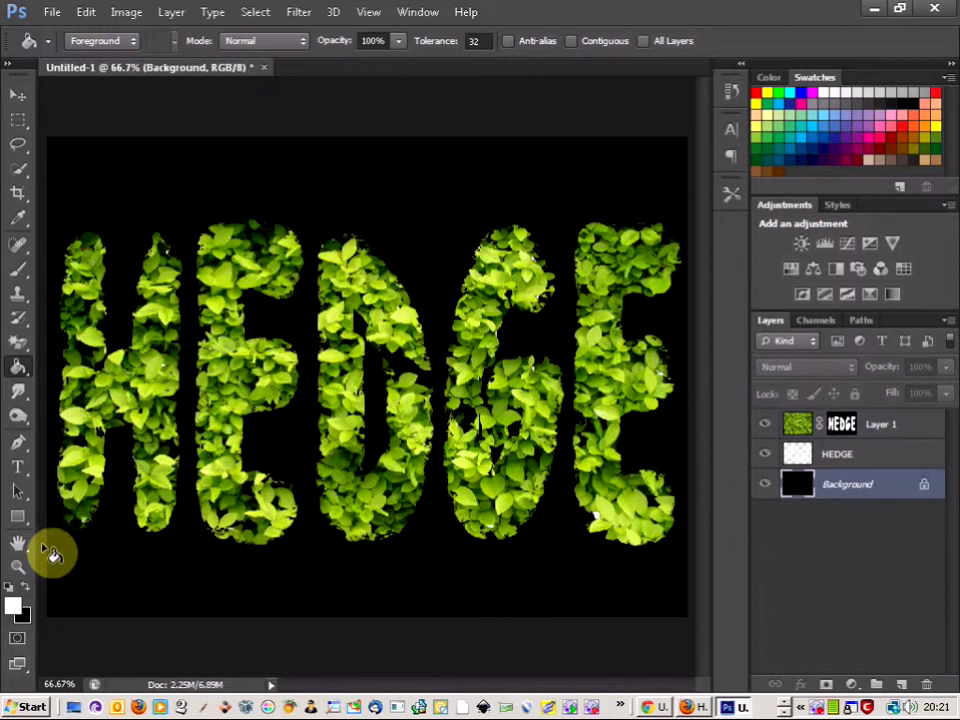
pyautogui.click(290, 455)
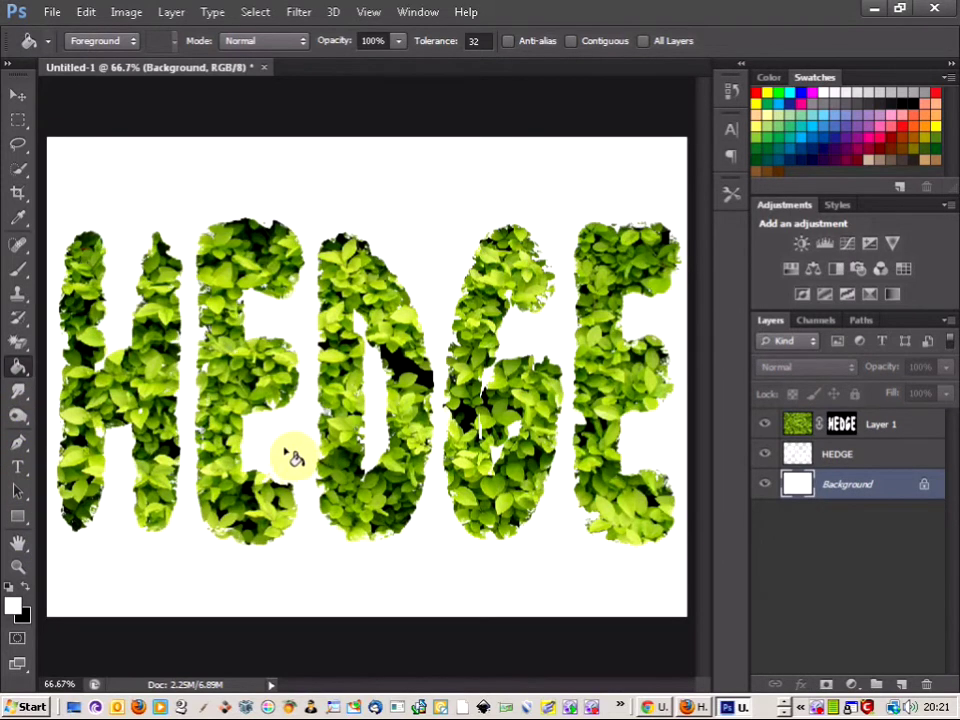
pyautogui.click(876, 425)
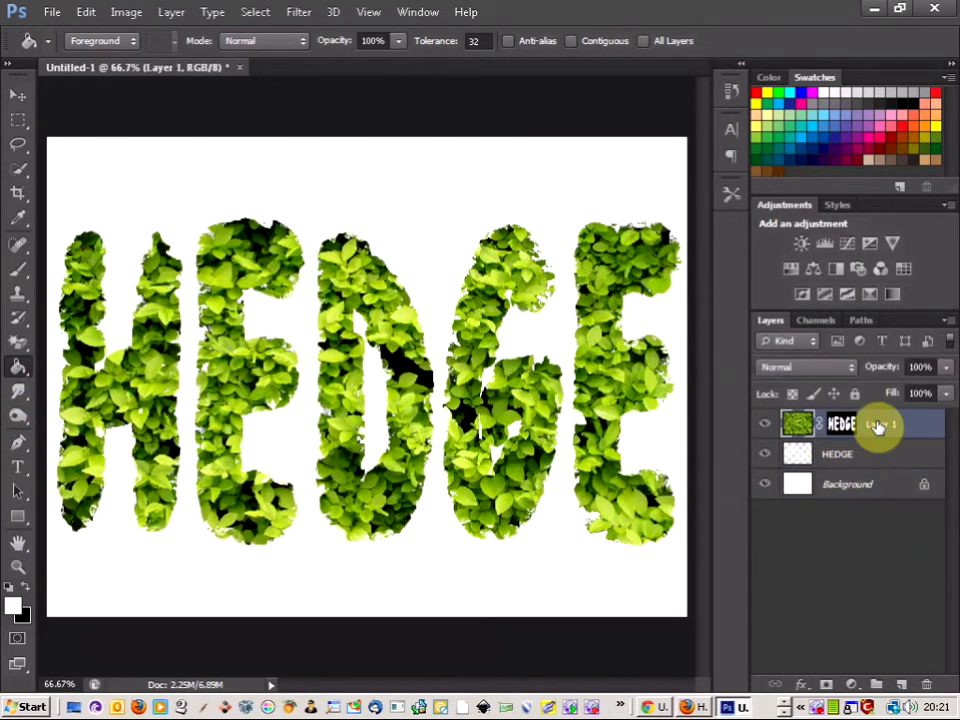
# Add a Drop Shadow effect with dark green colour 1a4c01.
pyautogui.click(800, 685)
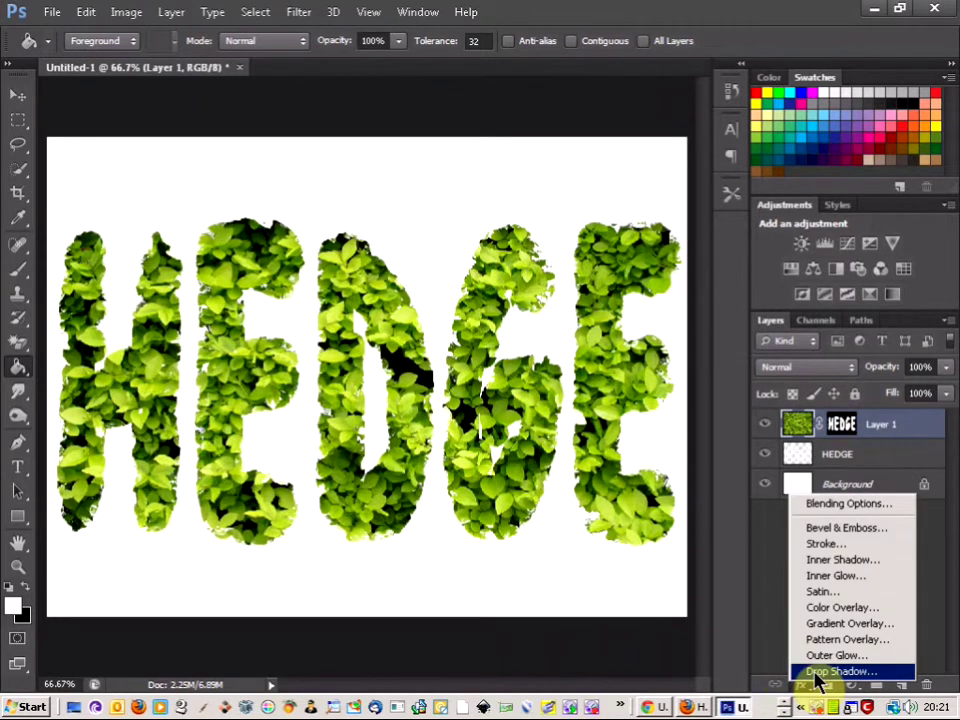
pyautogui.click(815, 672)
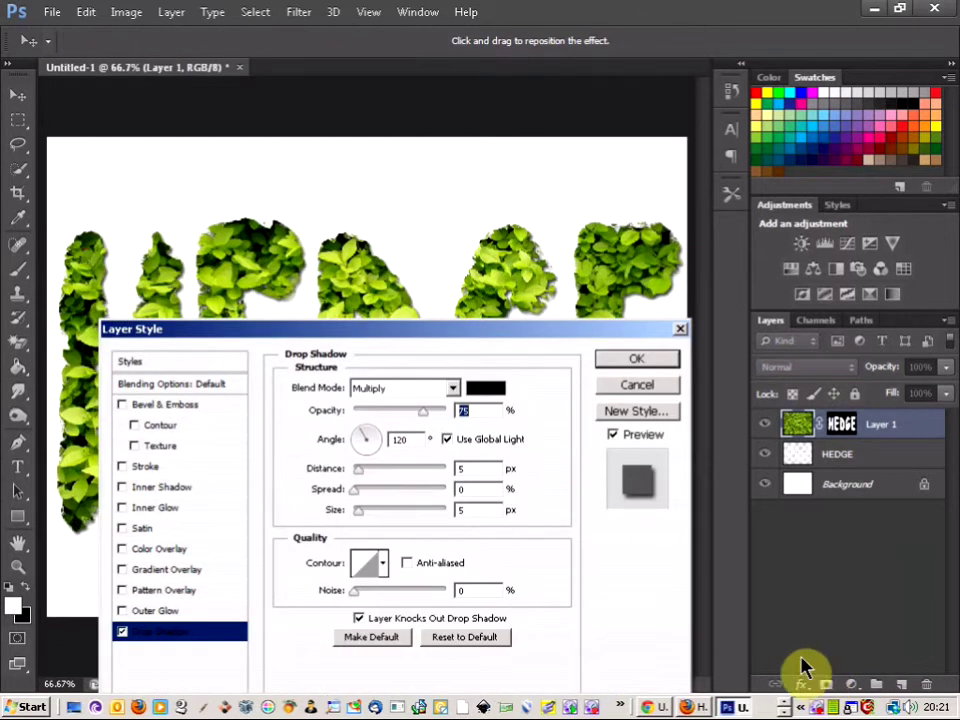
pyautogui.click(484, 389)
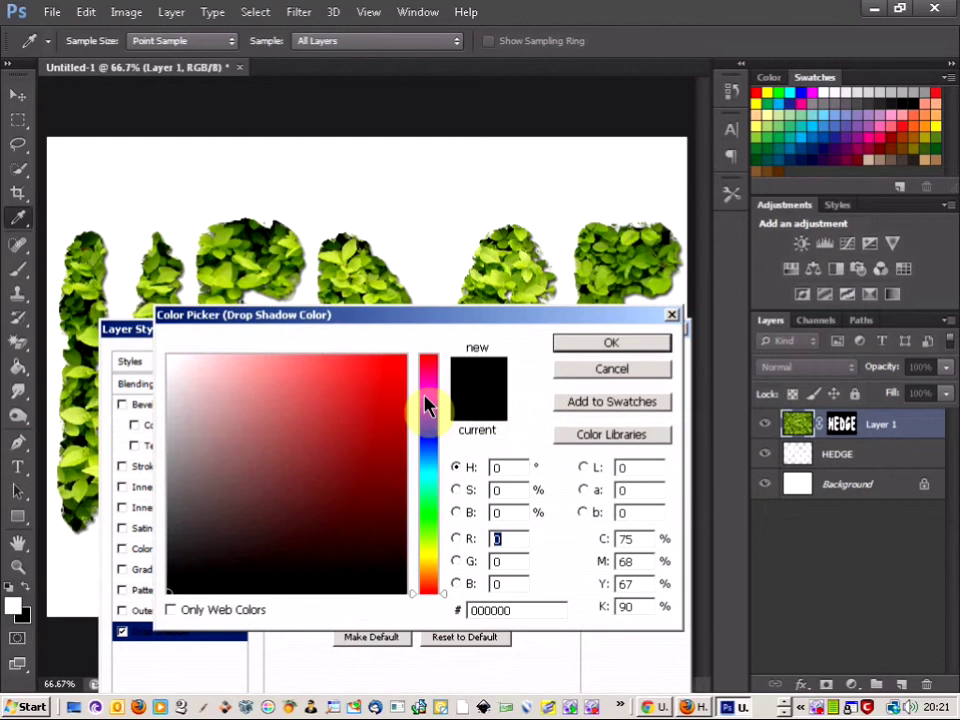
pyautogui.click(436, 527)
pyautogui.click(394, 506)
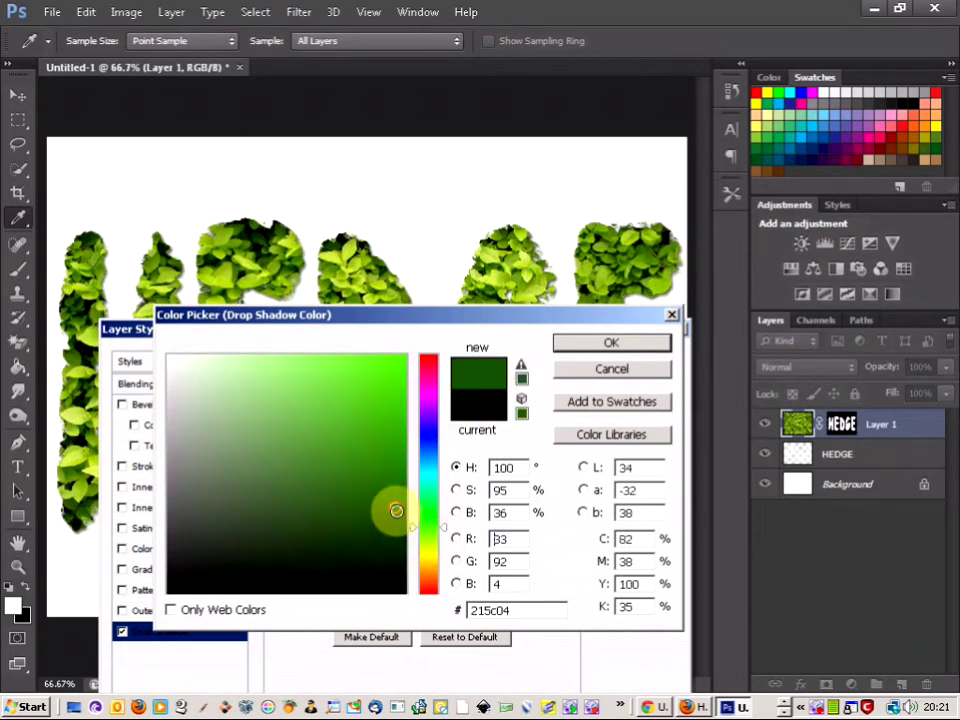
pyautogui.click(401, 522)
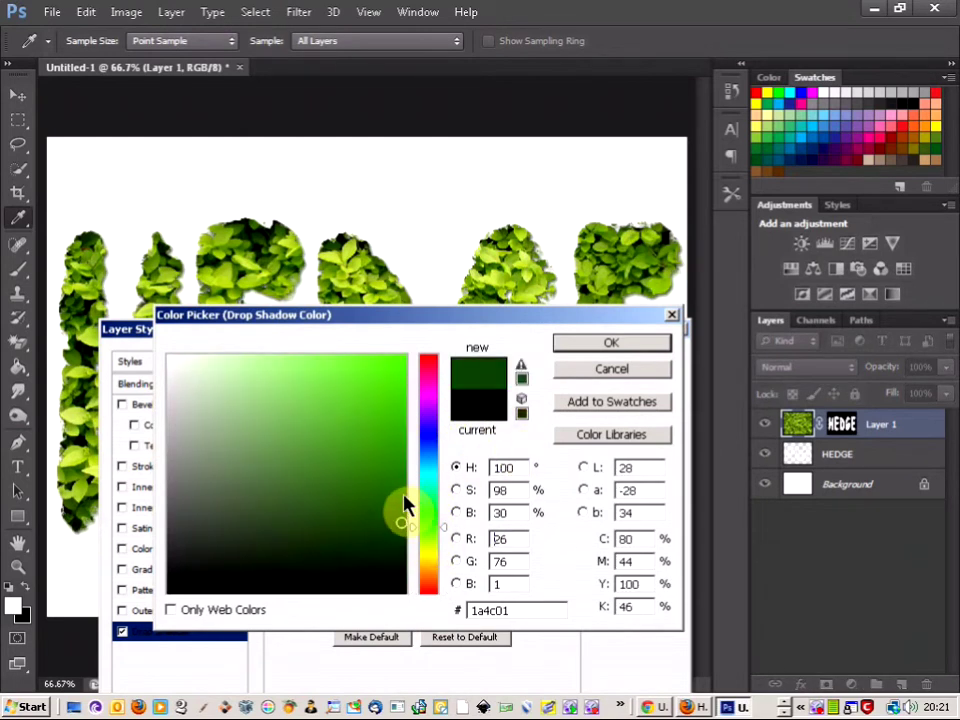
pyautogui.click(597, 344)
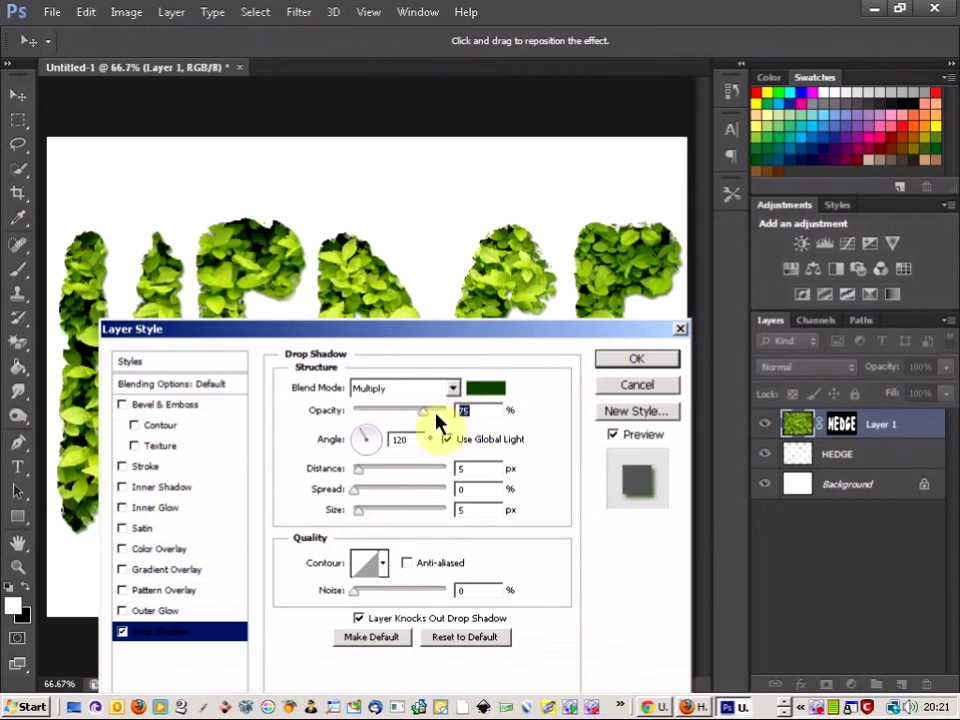
# Set the shadow's Distance 9, Spread 19 and Size 18, and apply it.
pyautogui.click(359, 469)
pyautogui.moveTo(362, 476); pyautogui.dragTo(365, 516)
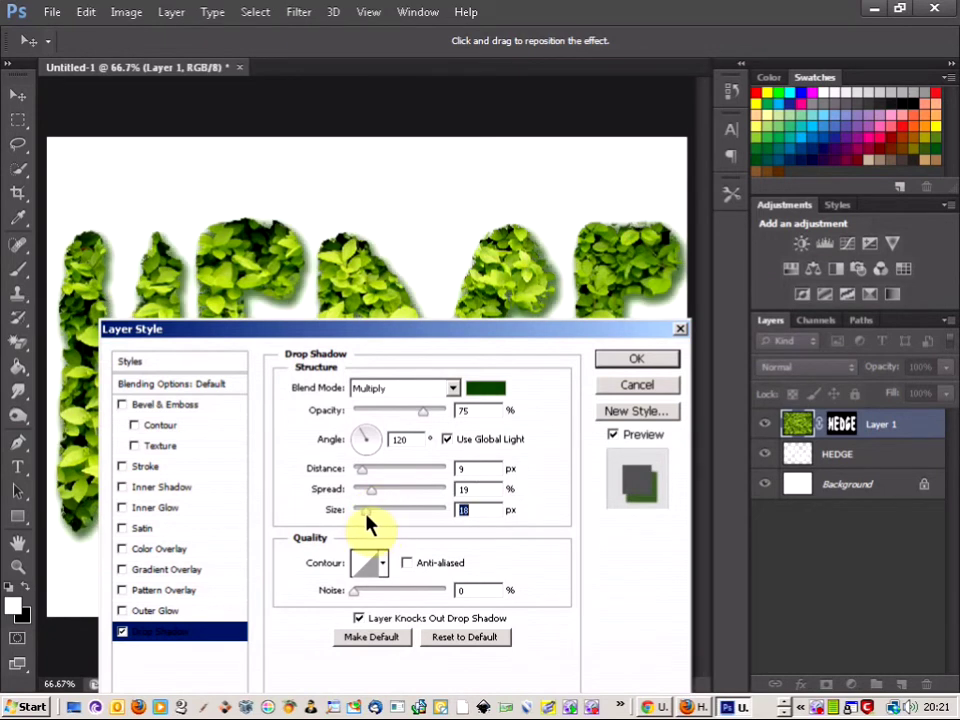
pyautogui.click(637, 362)
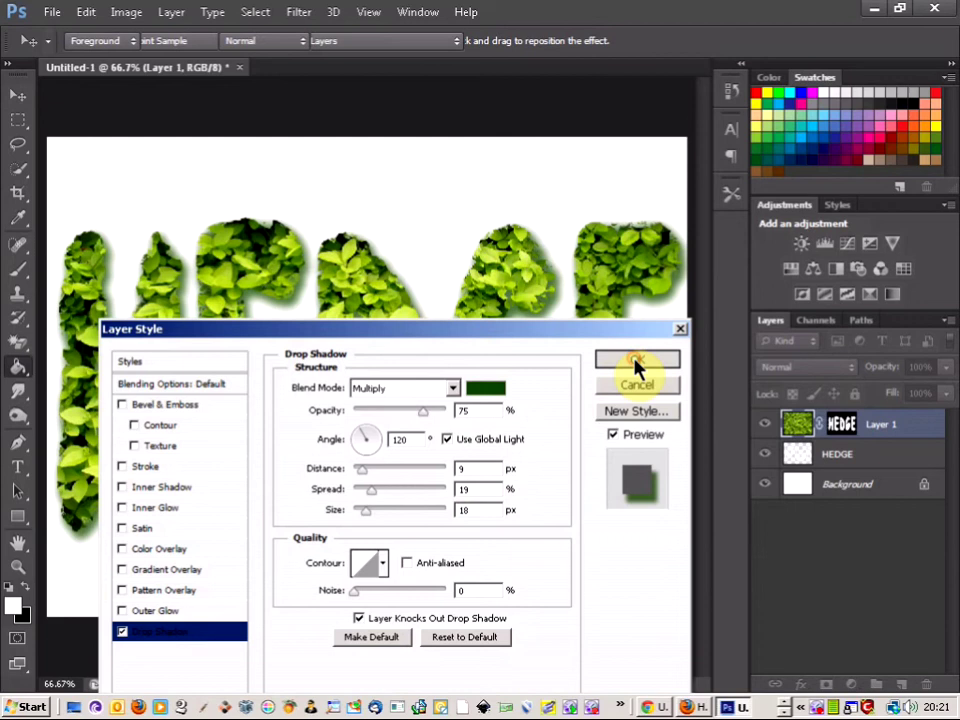